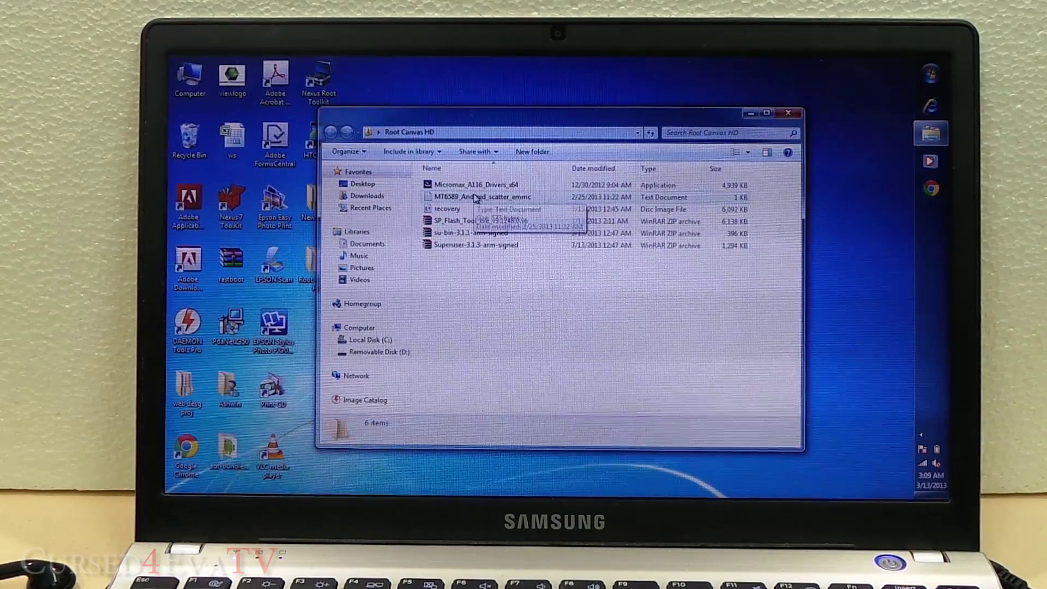
Select the Micromax driver installer, then view and close the computer's system information.
left_click(472, 187)
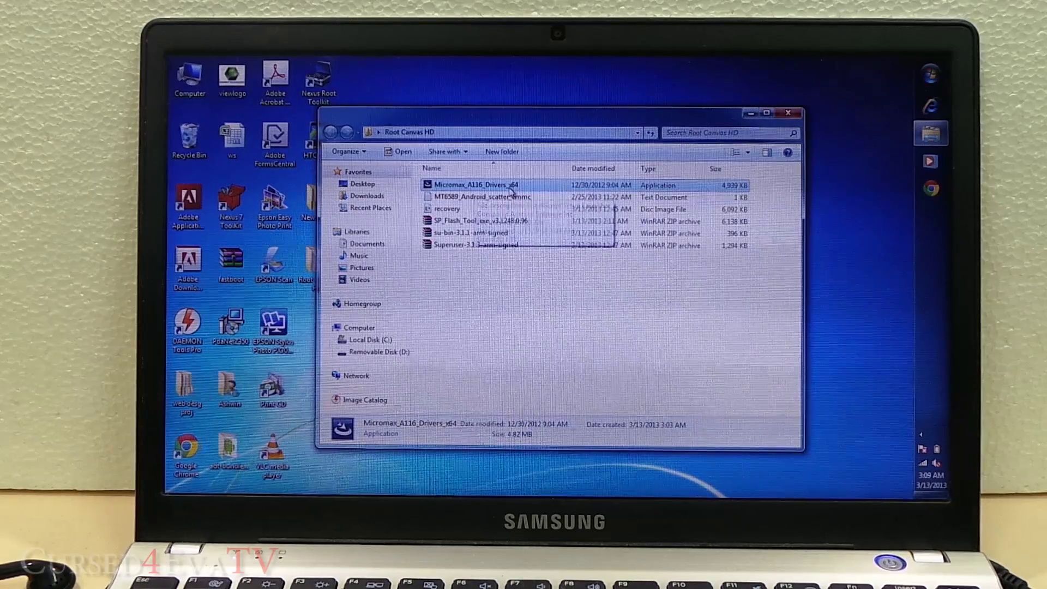
right_click(190, 78)
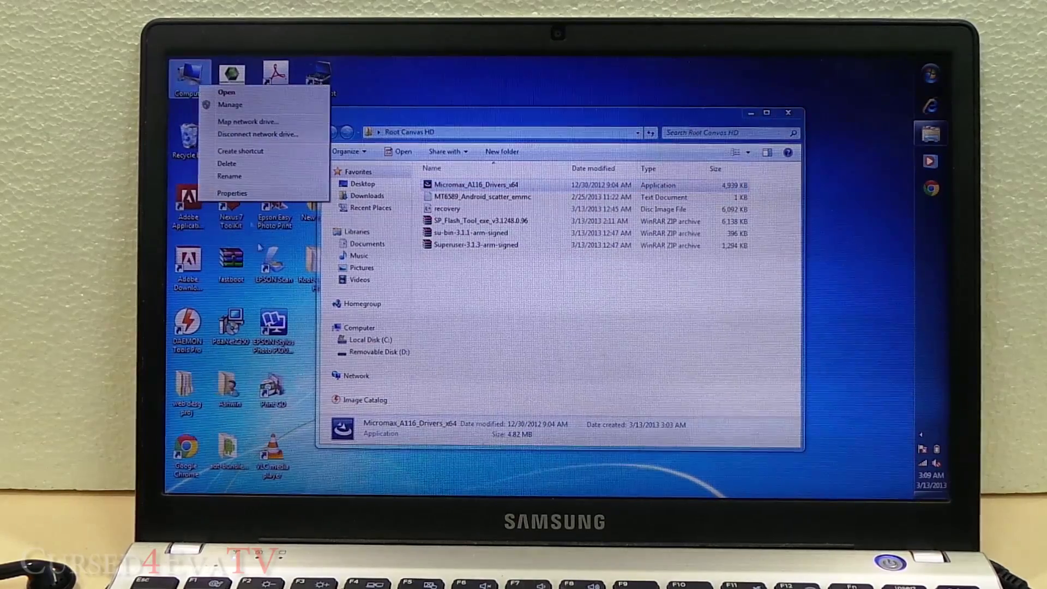
left_click(246, 194)
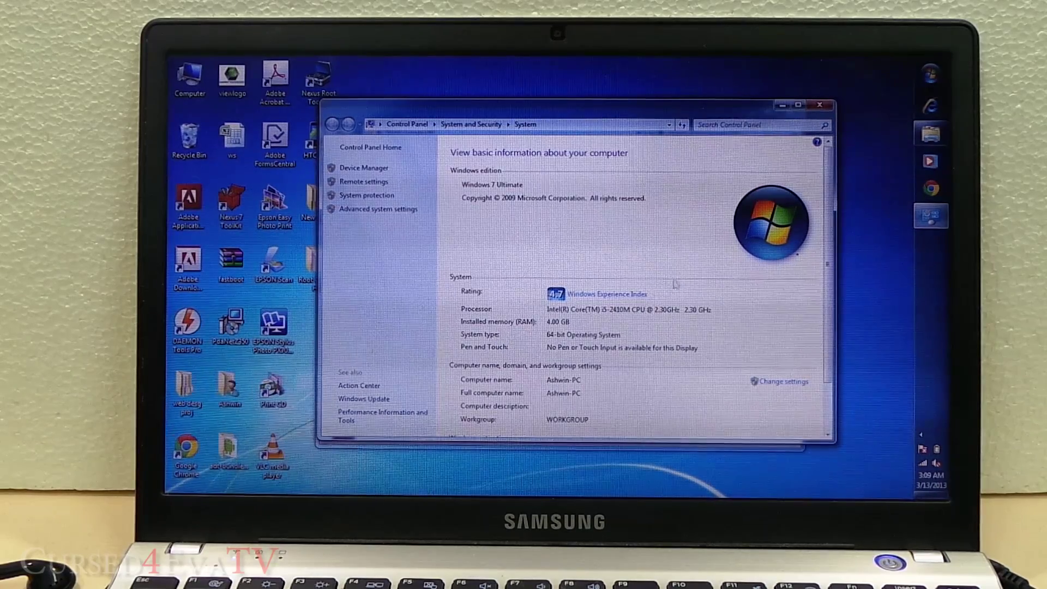
left_click(824, 109)
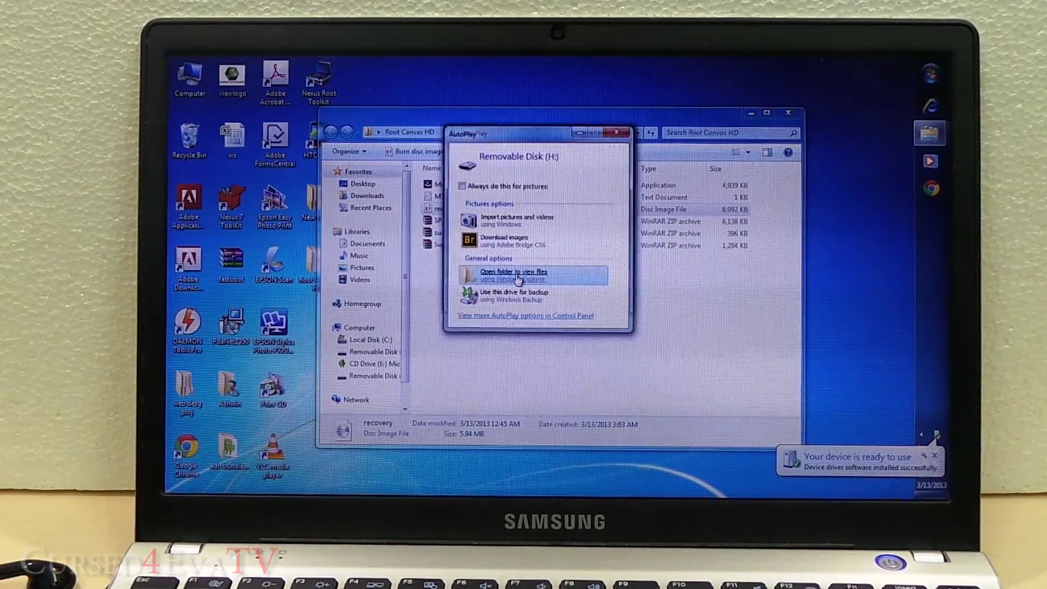
Browse the H: drive's su-bin and Superuser archives, dismiss the CD drive prompt, then close it.
left_click(517, 278)
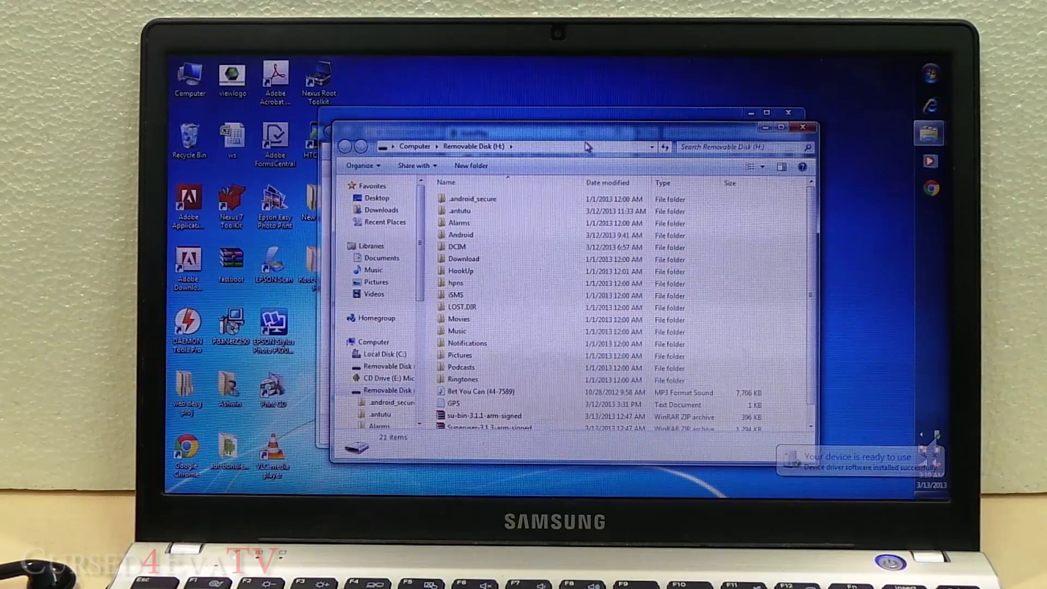
left_click_drag(583, 131, 583, 207)
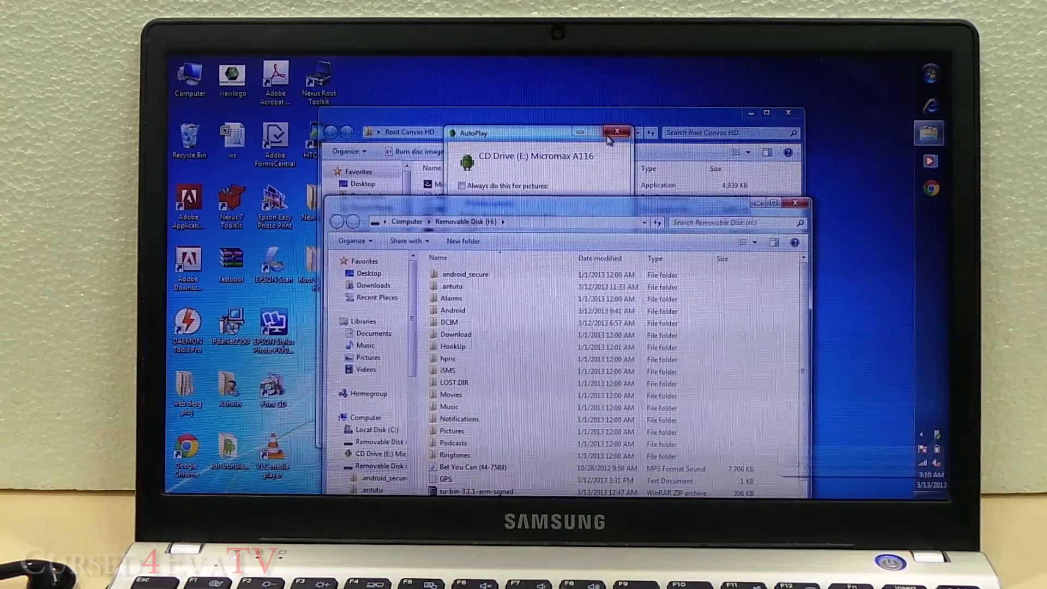
left_click(615, 132)
left_click_drag(579, 207, 765, 94)
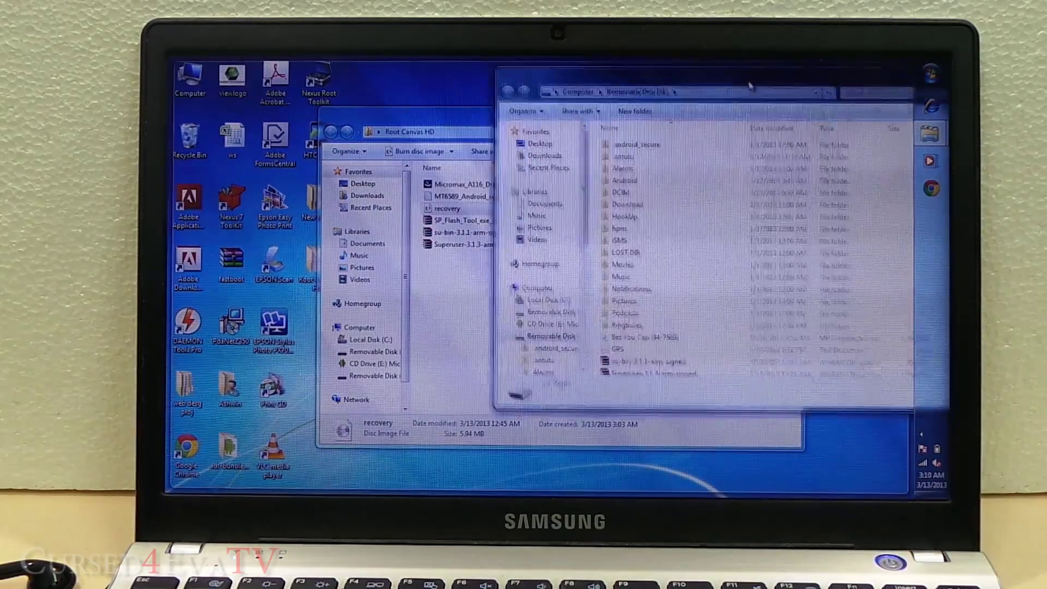
left_click(471, 243)
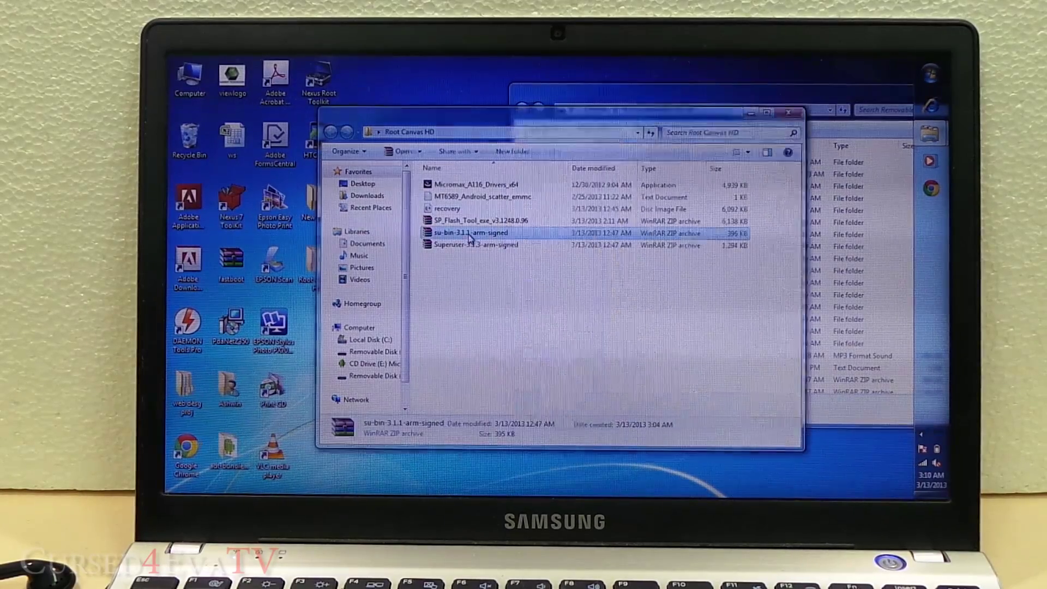
left_click(879, 290)
left_click_drag(766, 105, 650, 124)
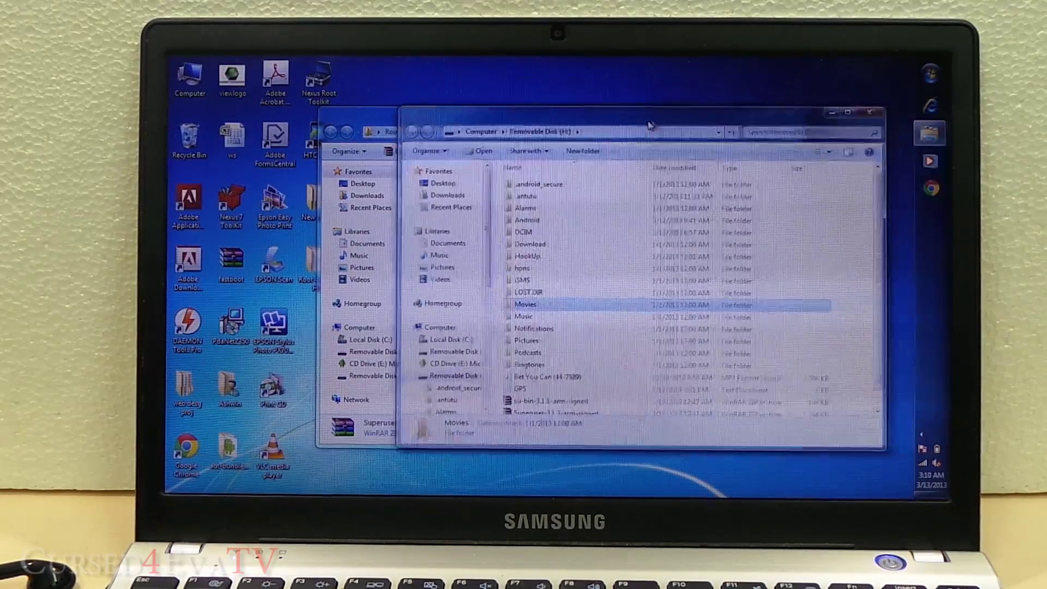
left_click(866, 112)
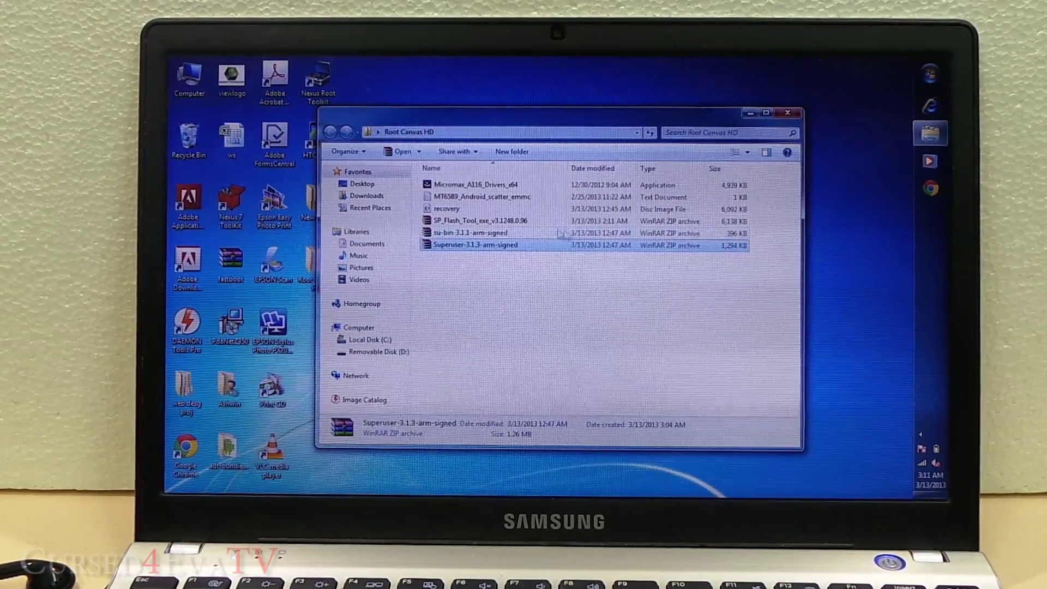
Extract SP_Flash_Tool_exe_v3.1248.0.96 in place and open the SP_Flash_Tool_v3.1248.0.96 folder.
left_click(483, 221)
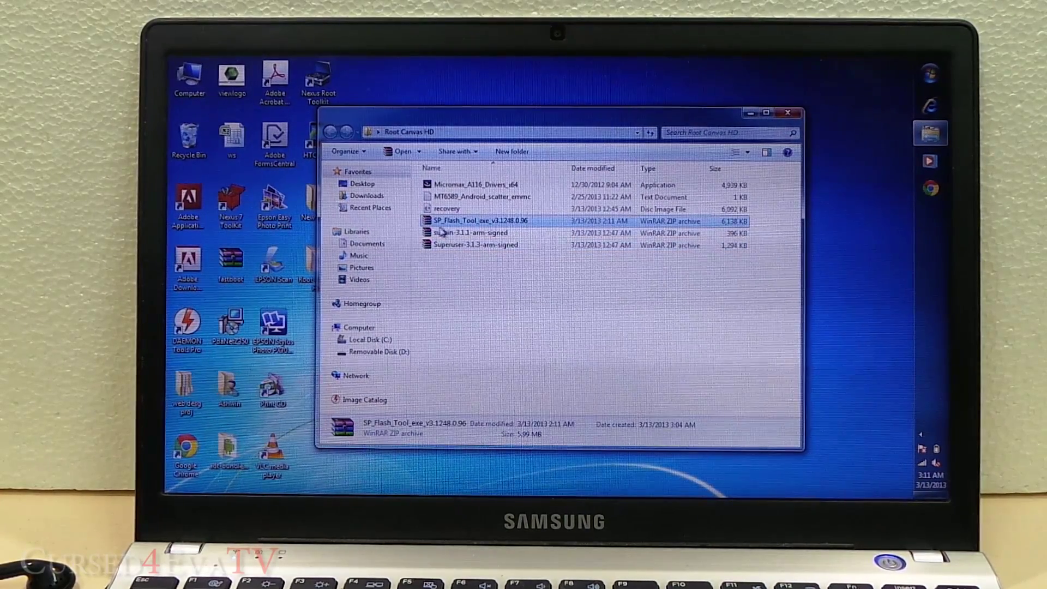
right_click(511, 228)
left_click(528, 261)
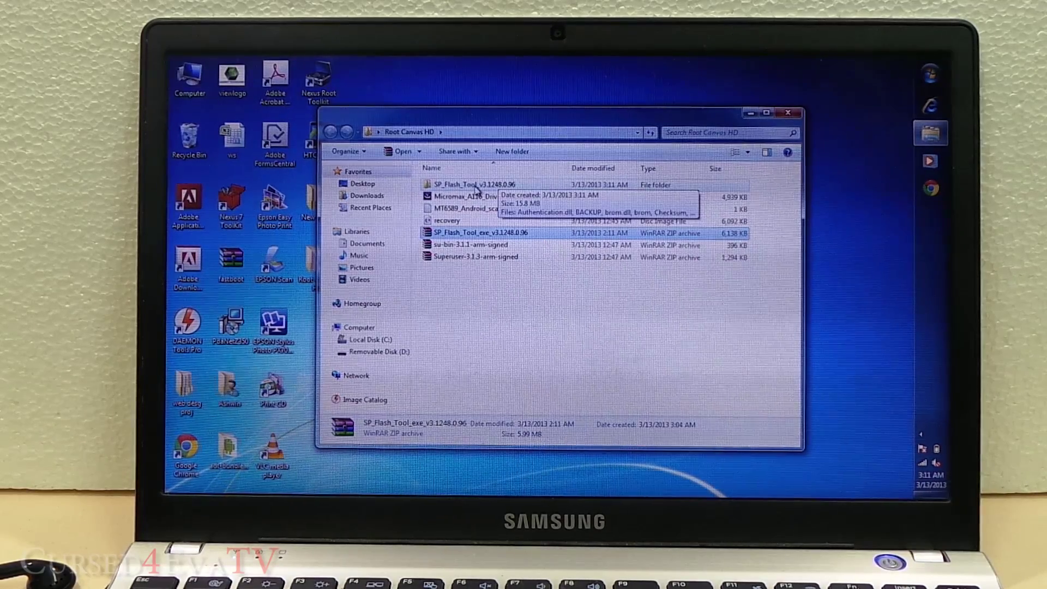
double_click(476, 186)
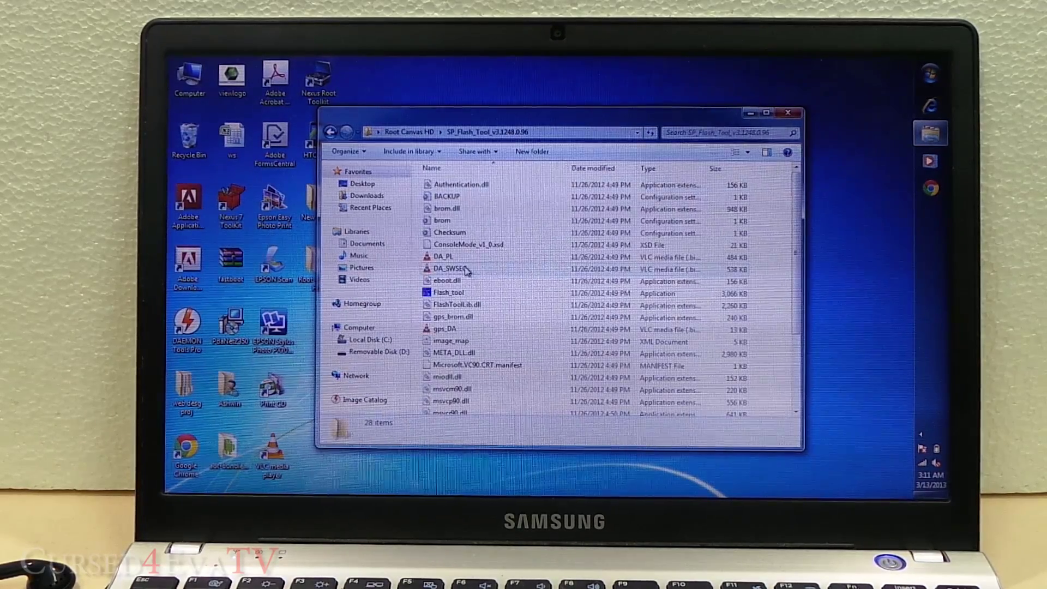
right_click(450, 295)
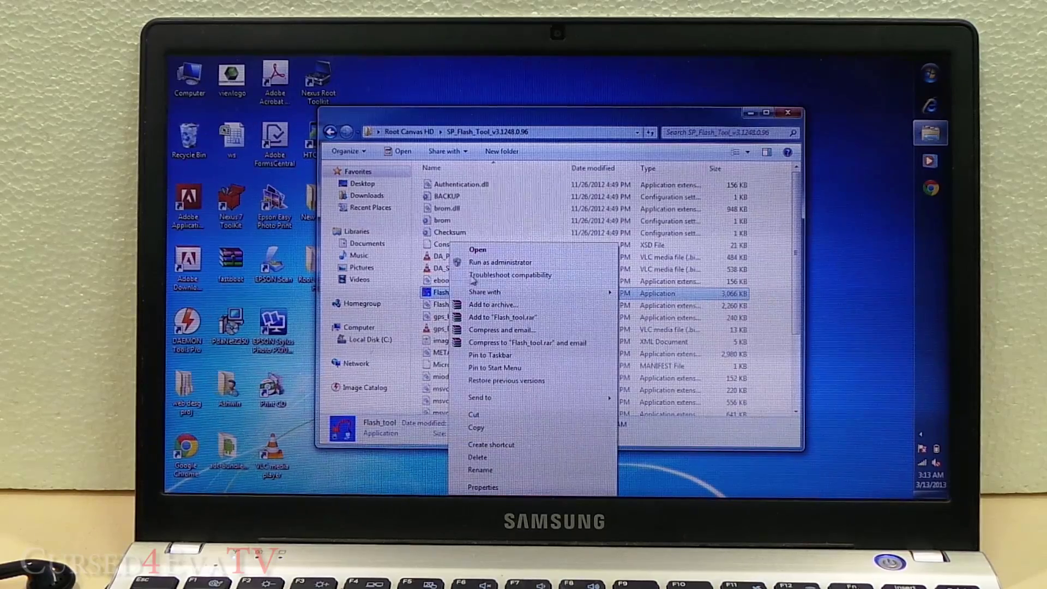
Launch Flash_tool and load the MT6589_Android_scatter_emmc scatter file.
left_click(481, 264)
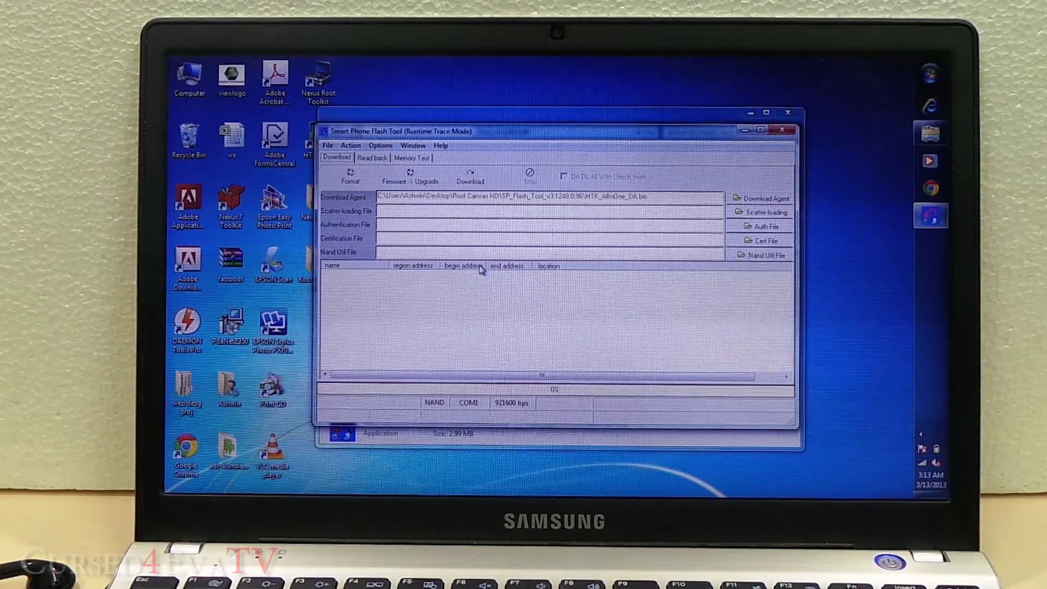
left_click(765, 213)
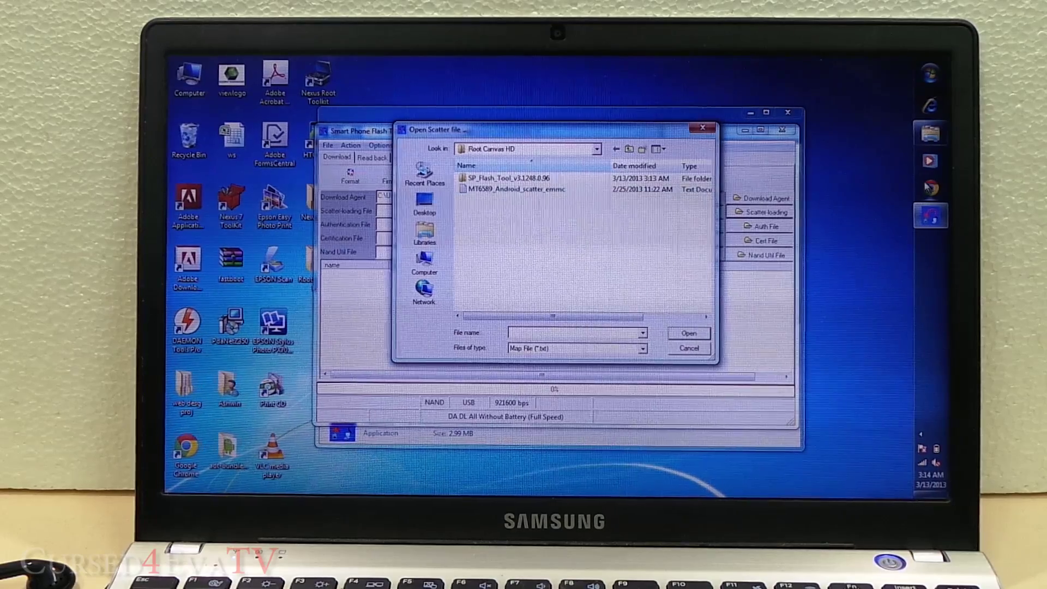
left_click(931, 135)
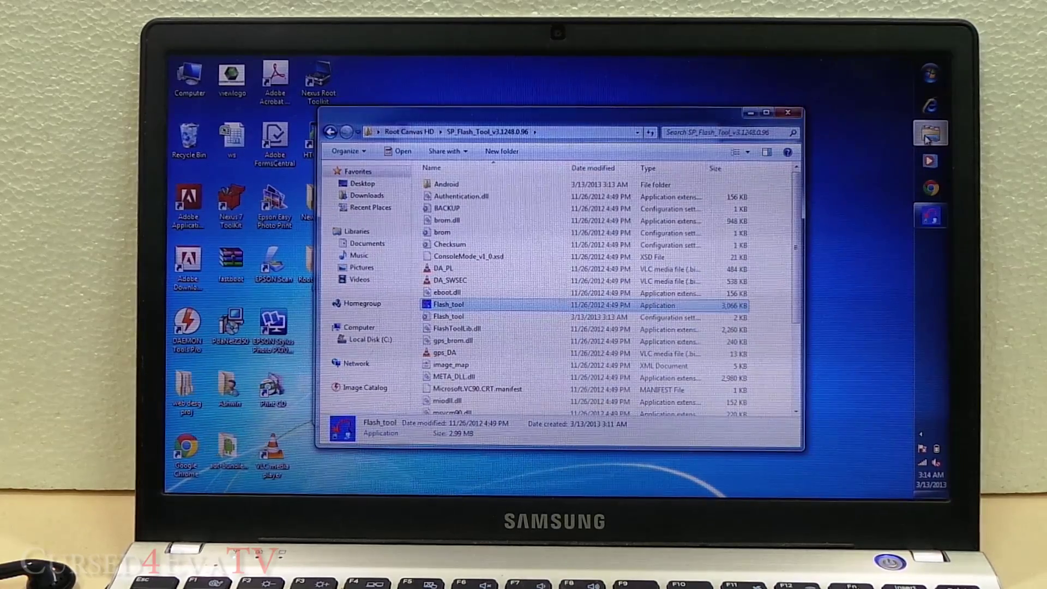
right_click(931, 136)
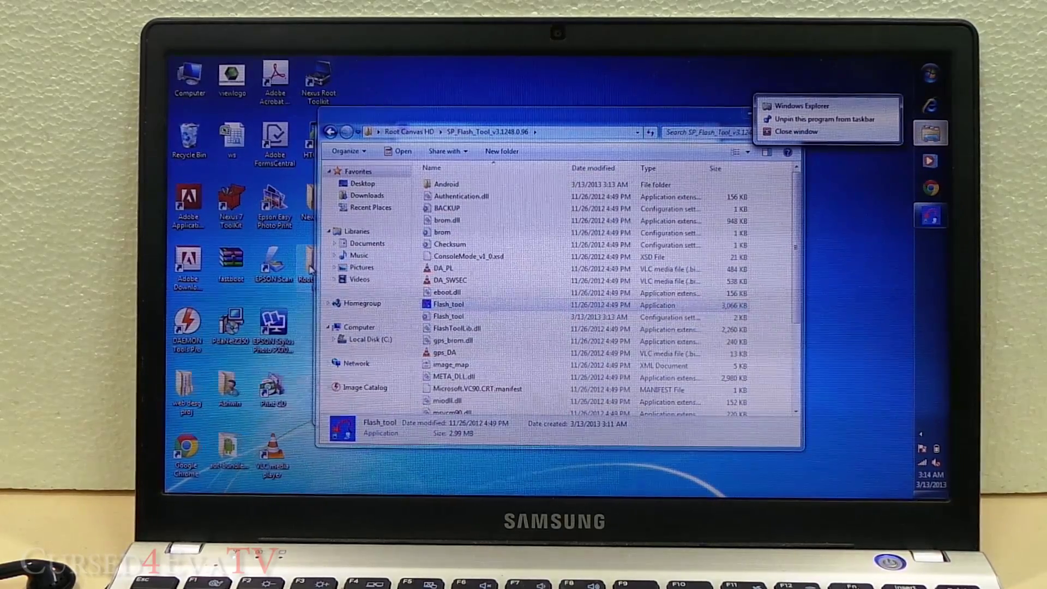
left_click(800, 105)
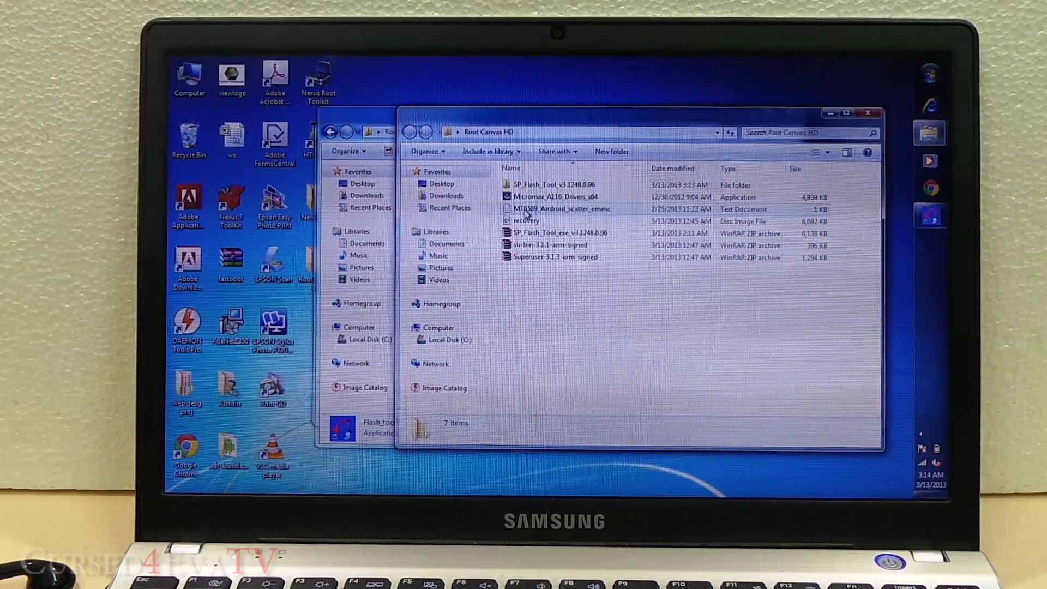
left_click(933, 214)
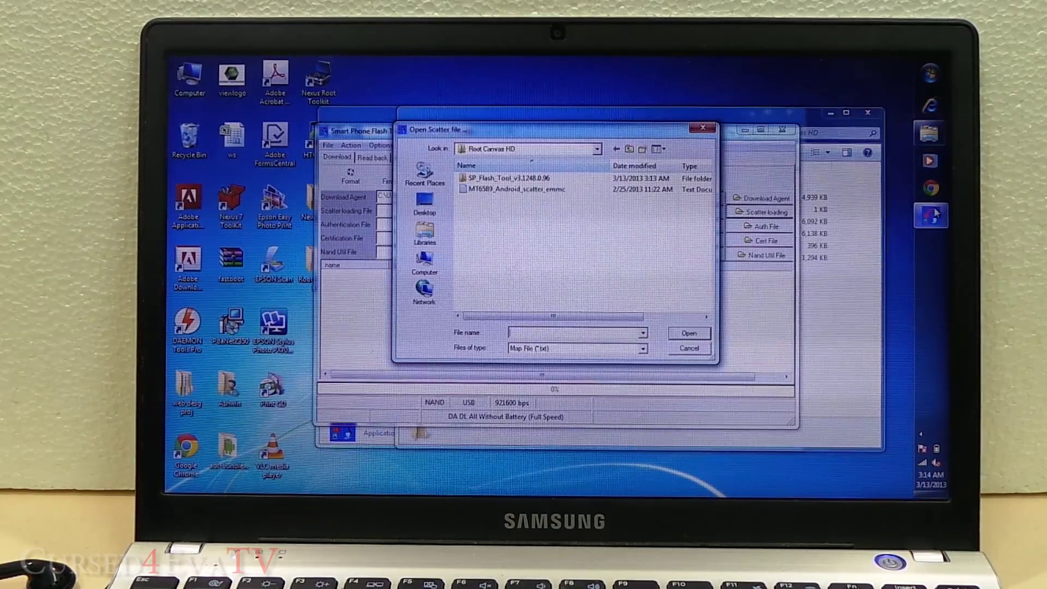
double_click(554, 190)
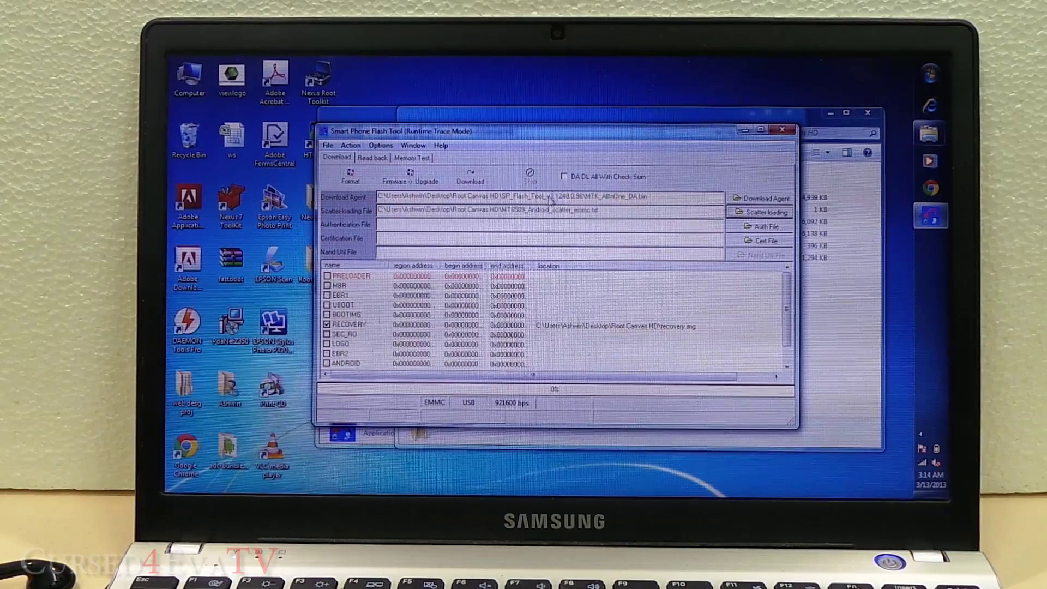
left_click_drag(787, 315, 787, 345)
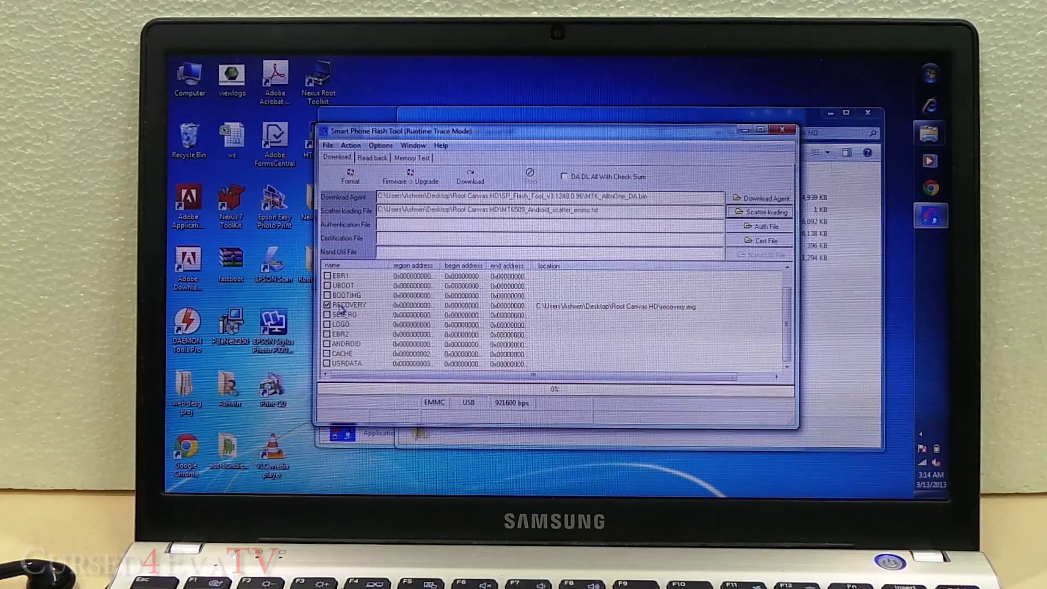
Assign recovery.img from Root Canvas HD to the RECOVERY partition.
double_click(340, 309)
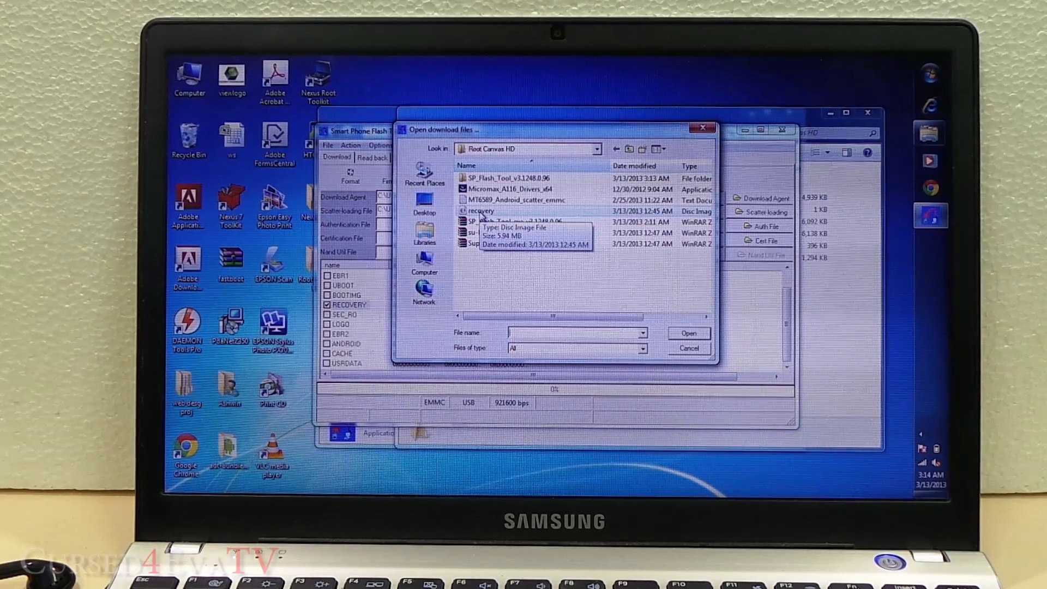
double_click(481, 211)
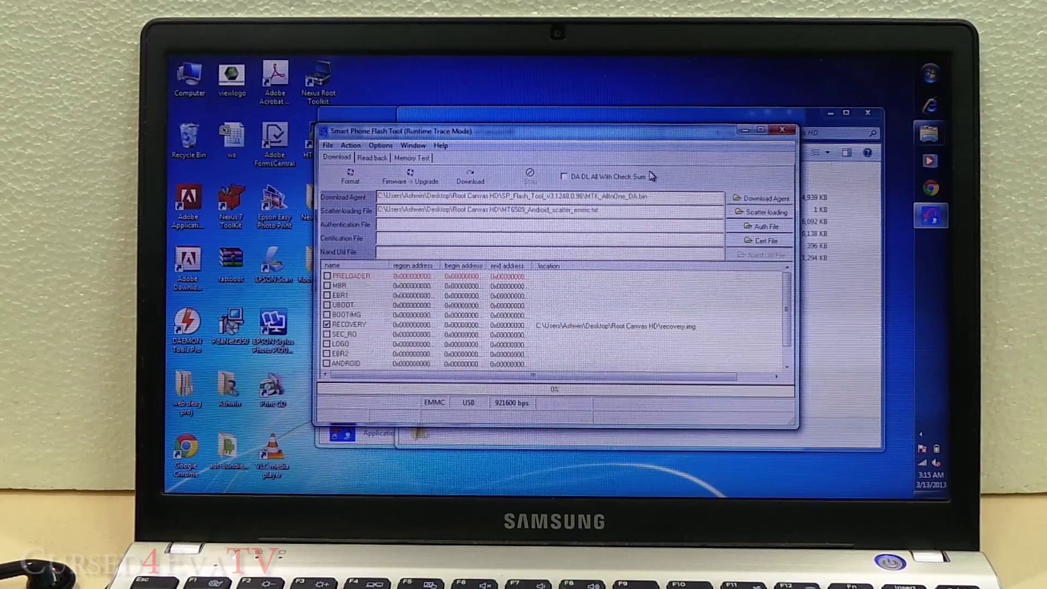
Start the download and accept the missing-images warning.
left_click(484, 182)
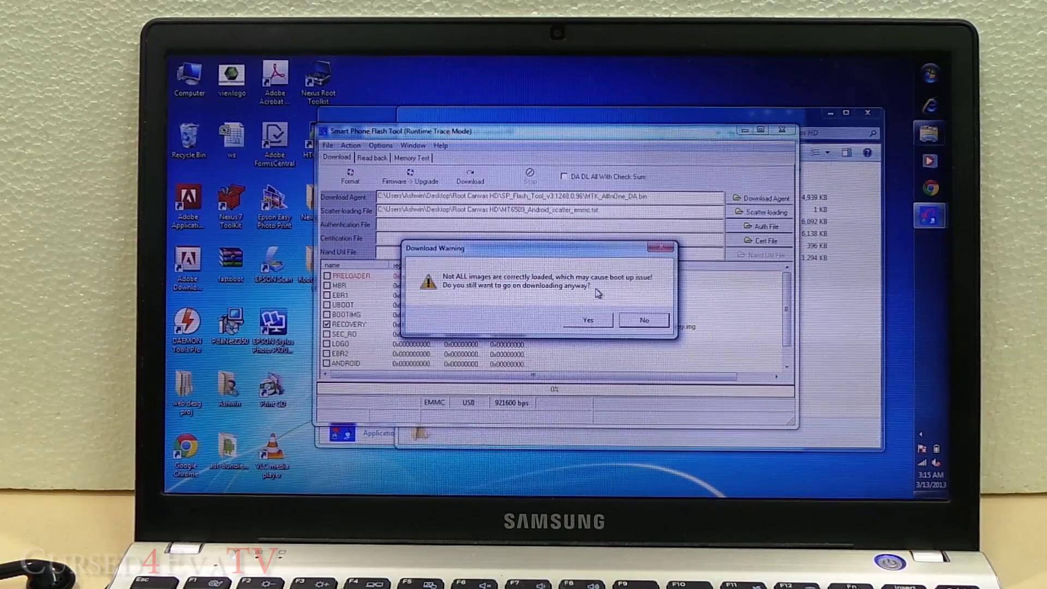
left_click(590, 322)
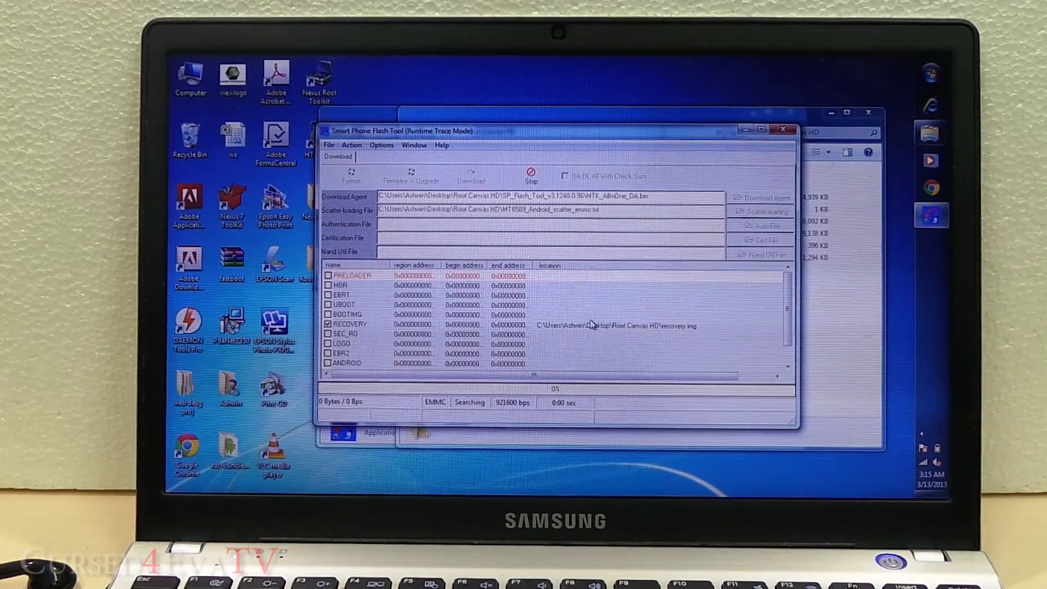